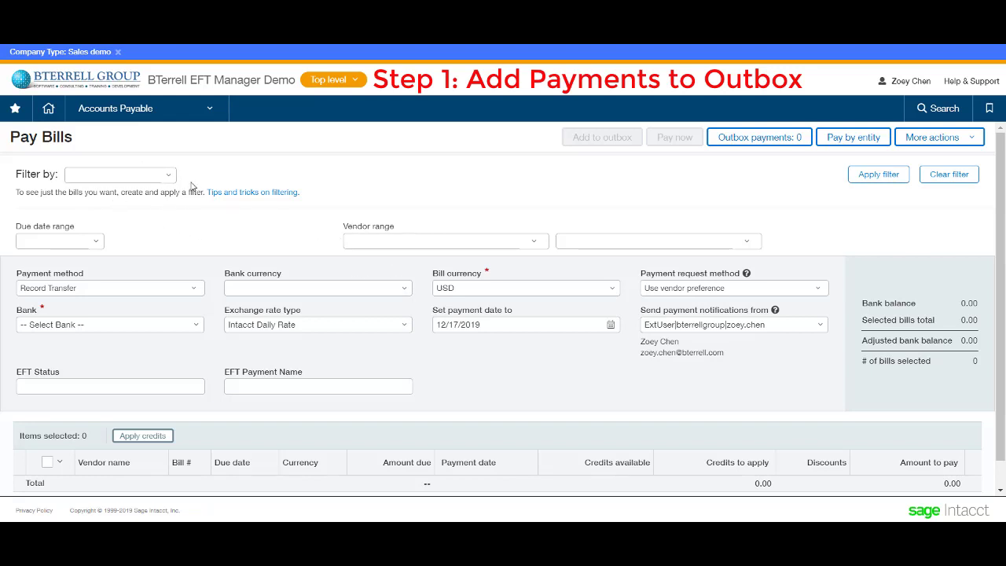
# Filter the bills to pay with filter set v01, bill currency USD and bank SVB Operating USD--Silicon Valley Bank.
pyautogui.click(166, 175)
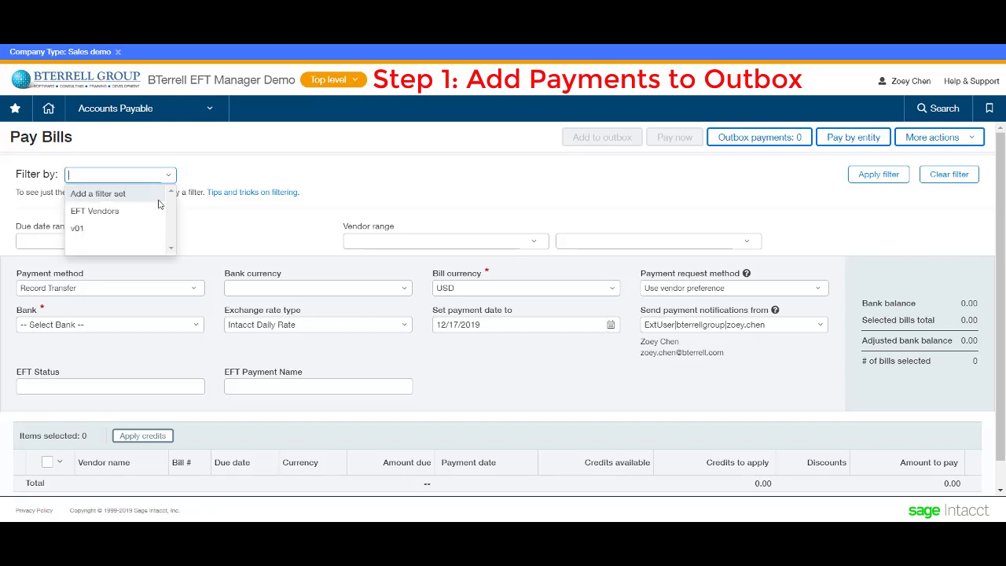
pyautogui.click(146, 229)
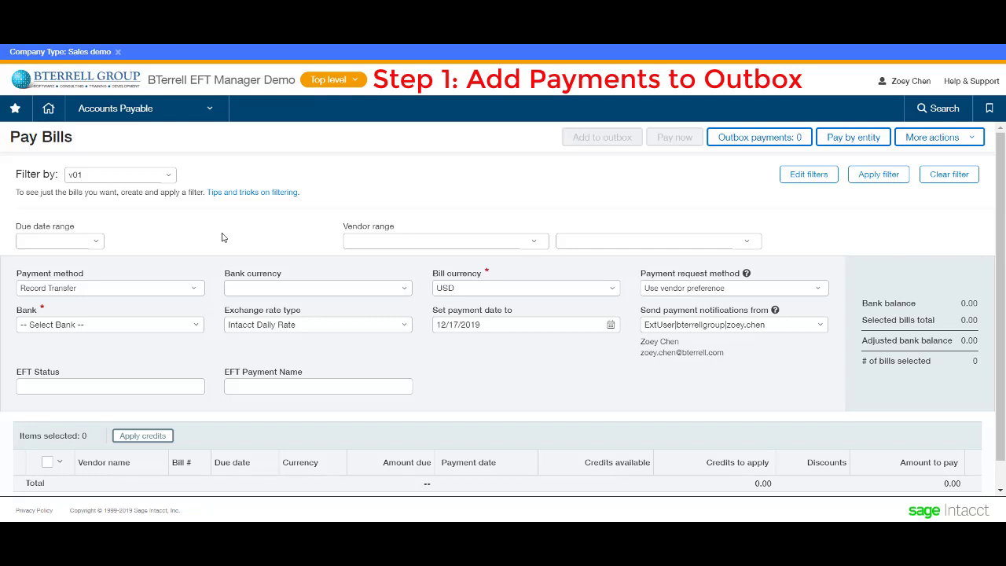
pyautogui.click(613, 295)
pyautogui.click(494, 422)
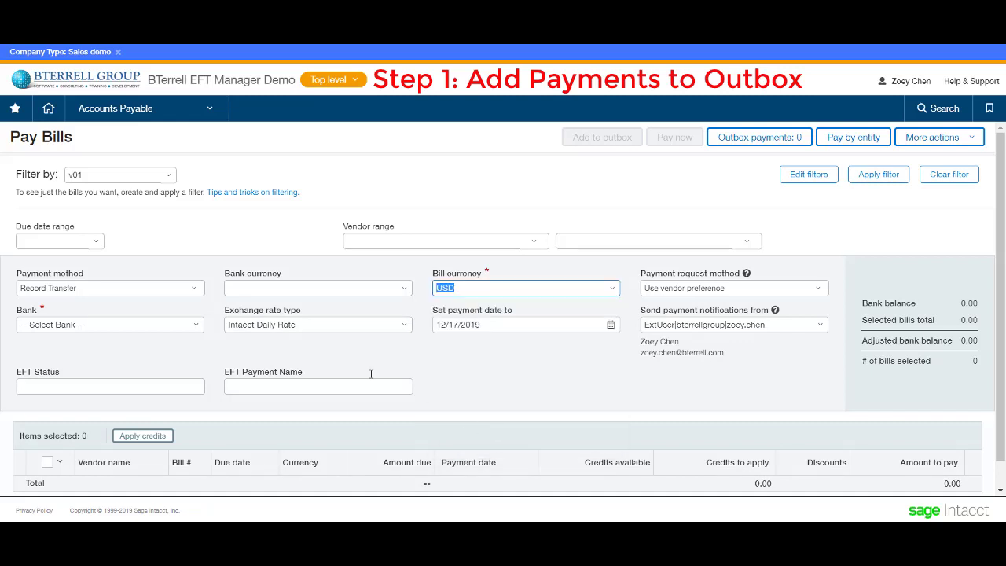
pyautogui.click(197, 325)
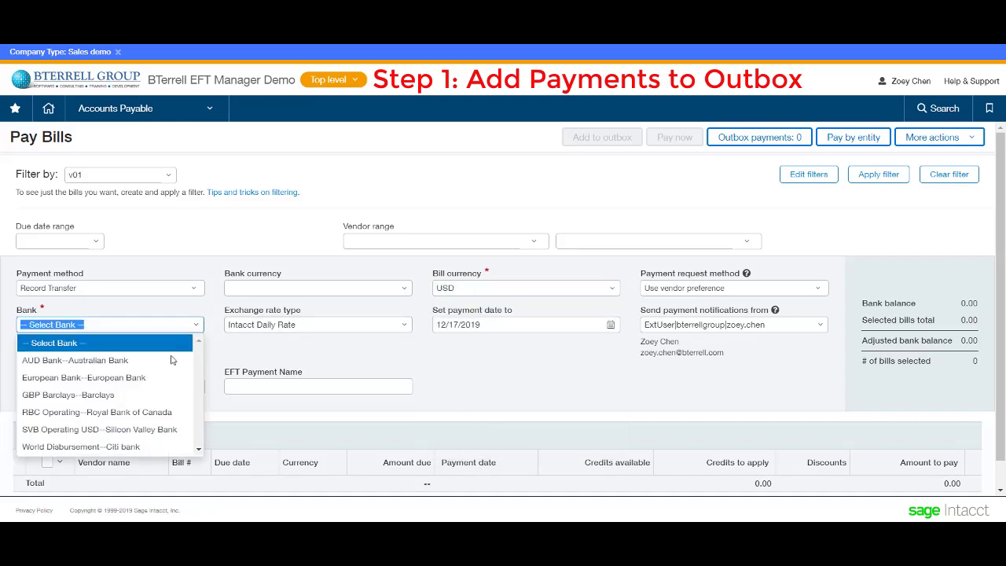
pyautogui.click(144, 431)
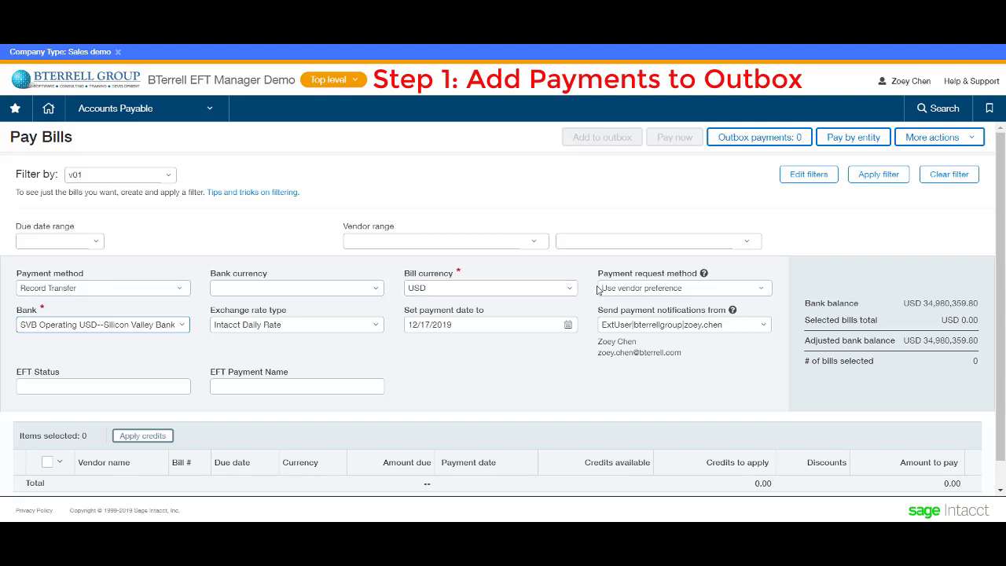
pyautogui.click(860, 184)
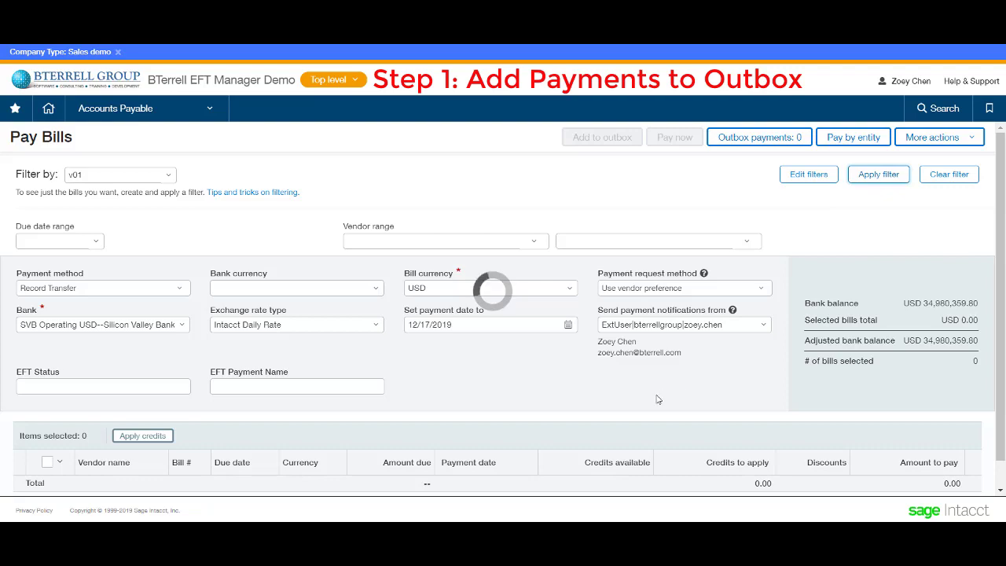
# Select the first listed v01 name bill, add its payment to the outbox and save with memo and document number blank.
pyautogui.scroll(-5, 650, 404)
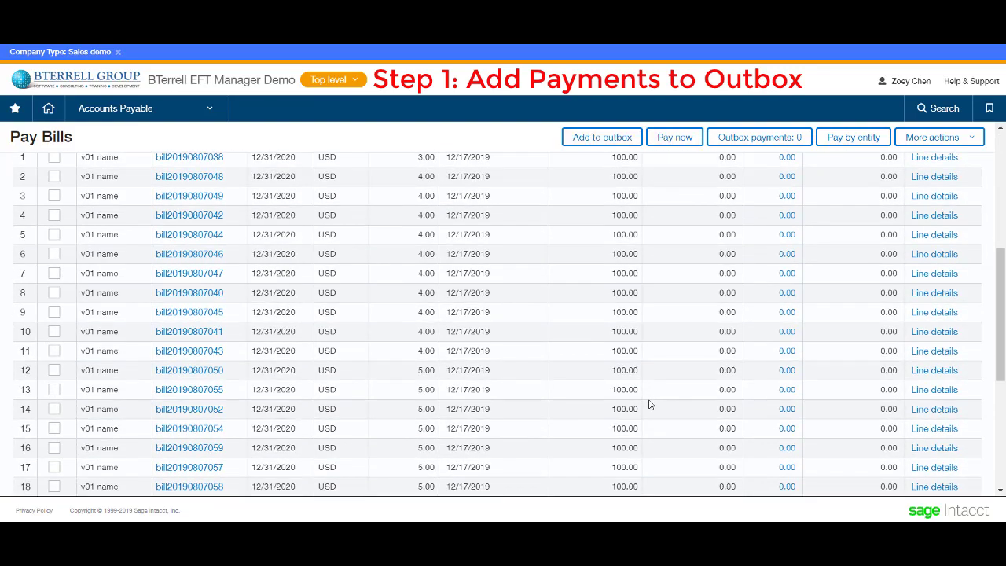
pyautogui.scroll(2, 649, 404)
pyautogui.scroll(1, 649, 404)
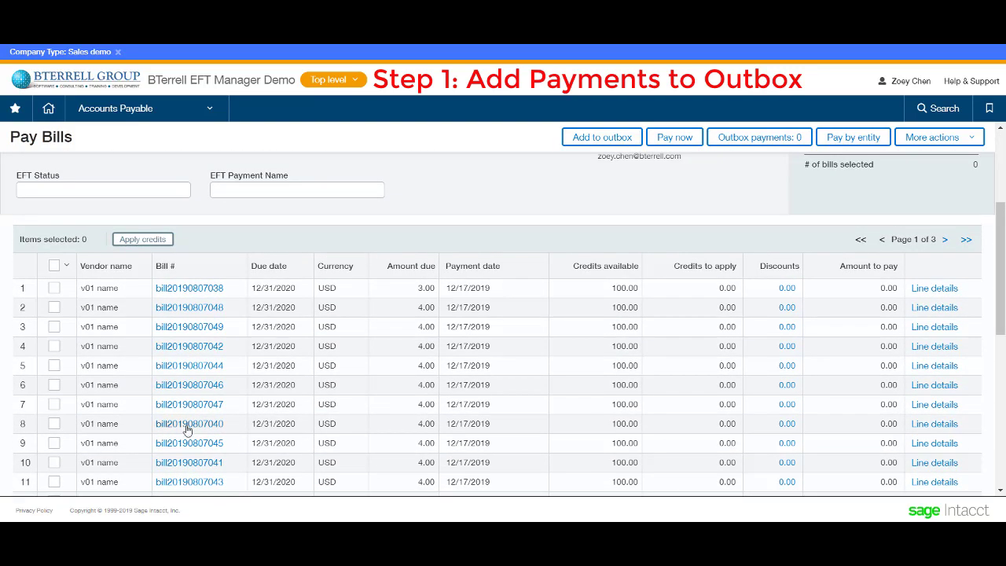
pyautogui.click(55, 289)
pyautogui.click(567, 144)
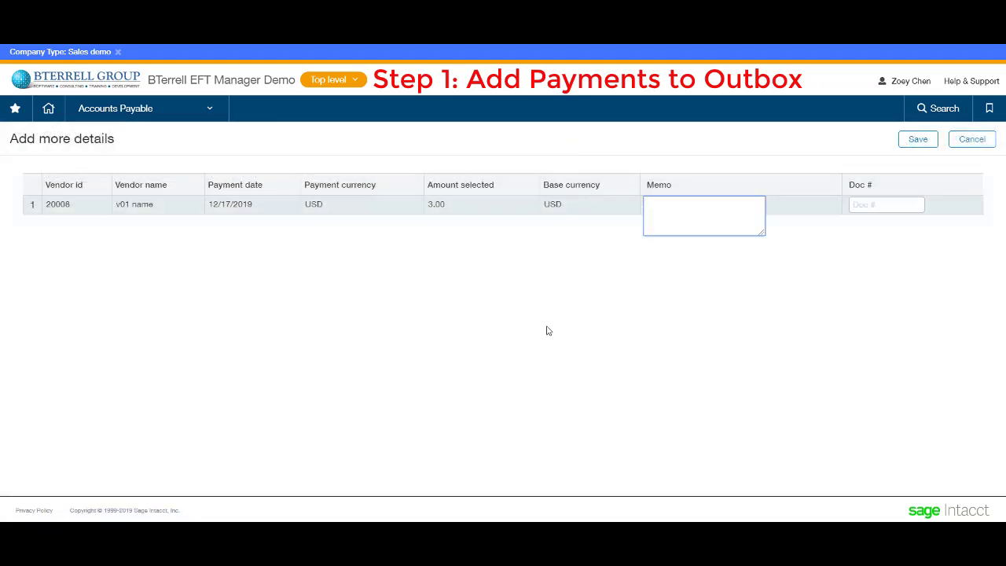
pyautogui.click(548, 331)
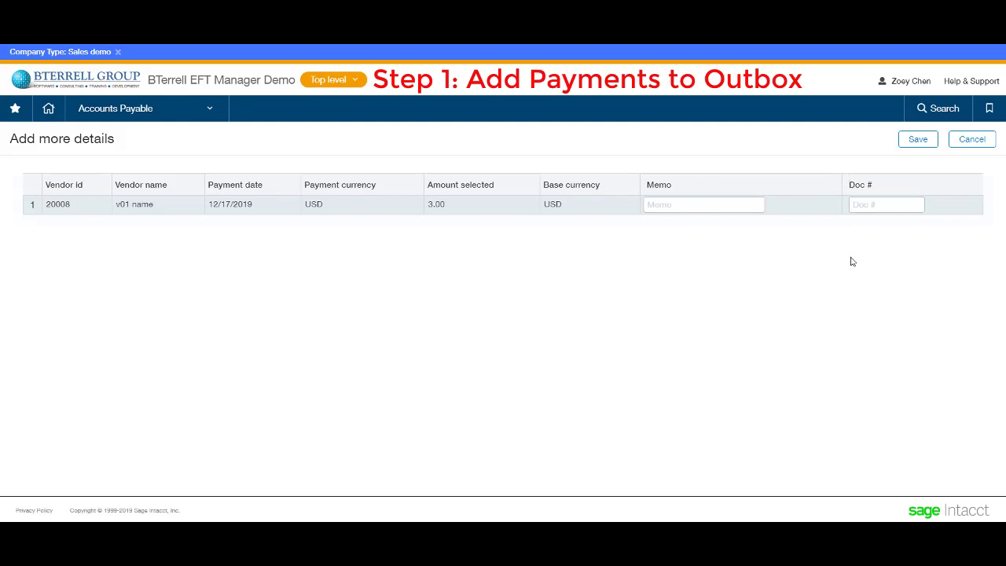
pyautogui.click(905, 142)
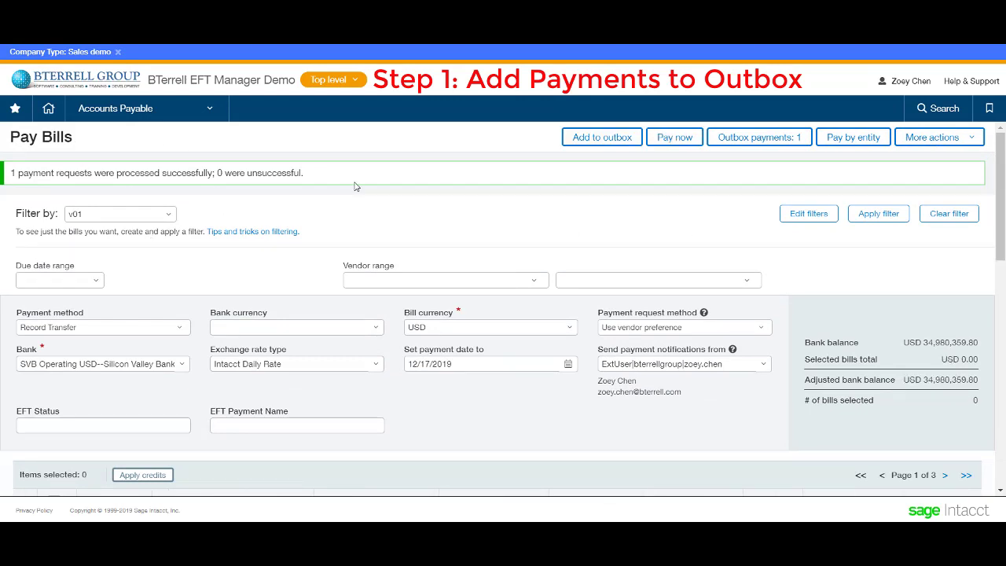
pyautogui.scroll(-1, 354, 186)
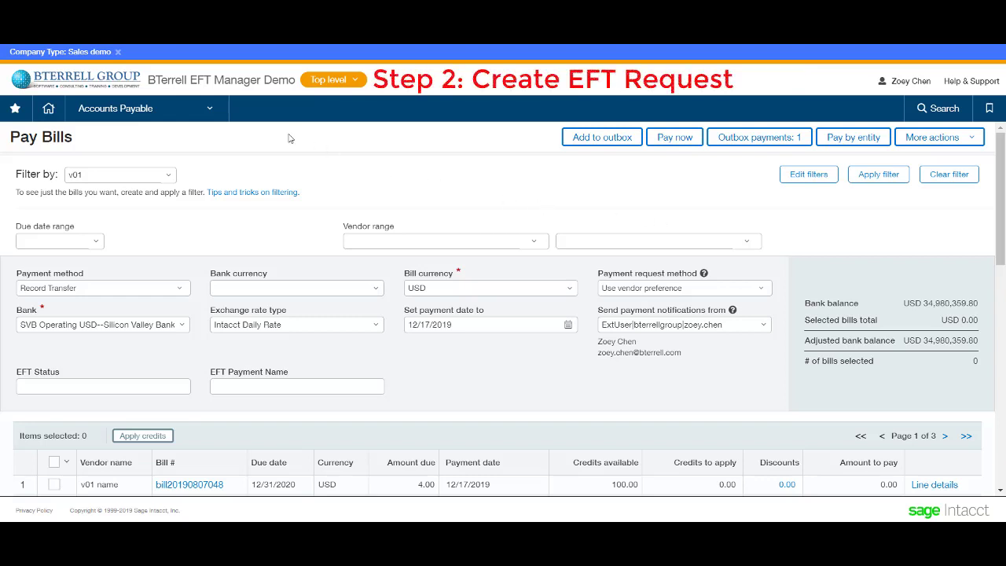
# Start a new EFT request in EFT Manager, leaving the Pay Bills page.
pyautogui.click(210, 110)
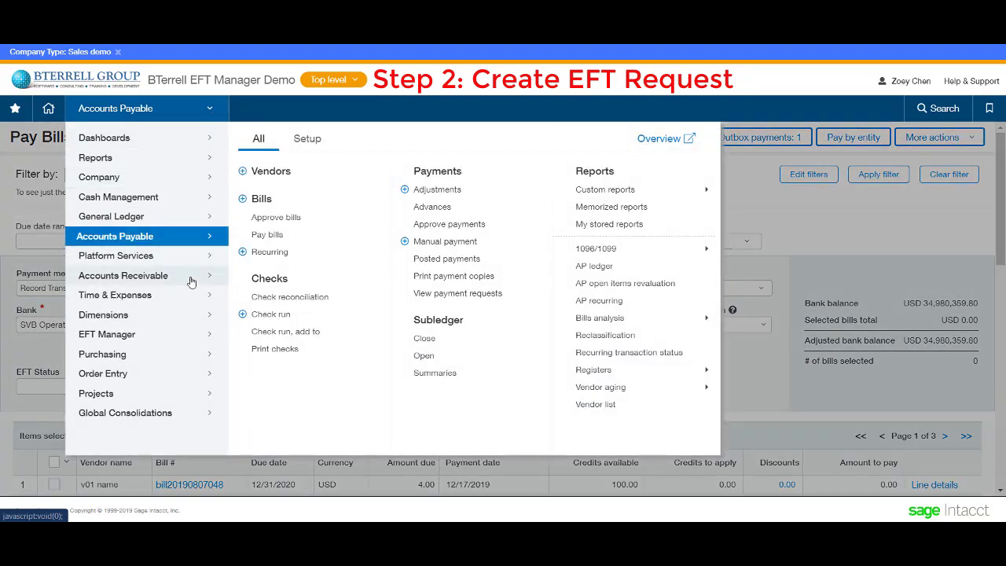
pyautogui.moveTo(189, 336)
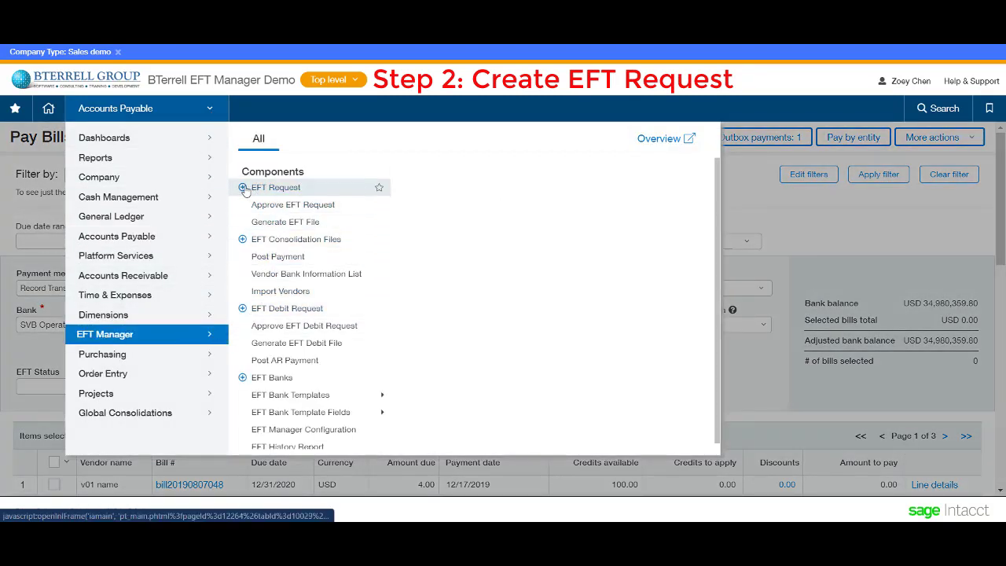
pyautogui.click(244, 189)
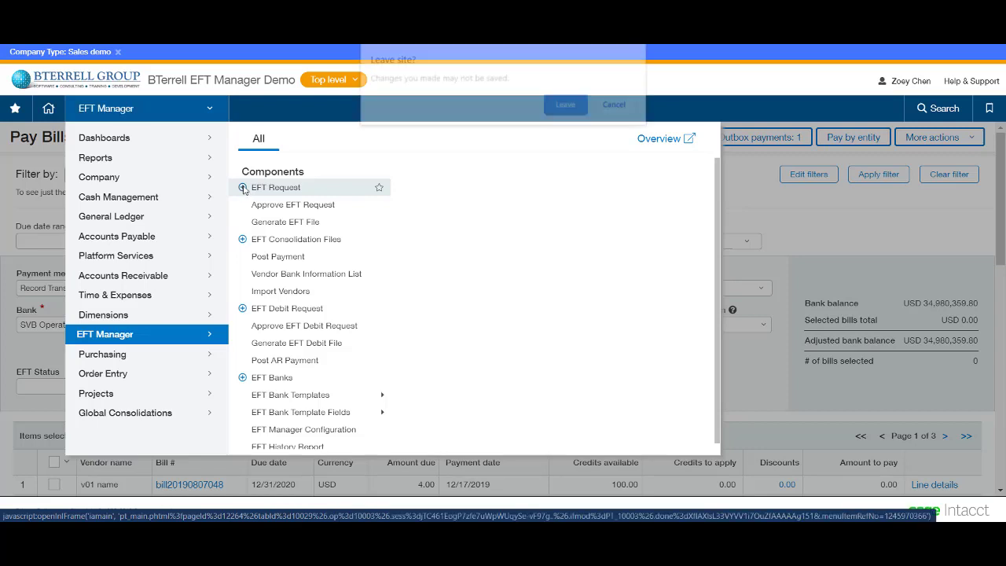
pyautogui.click(567, 105)
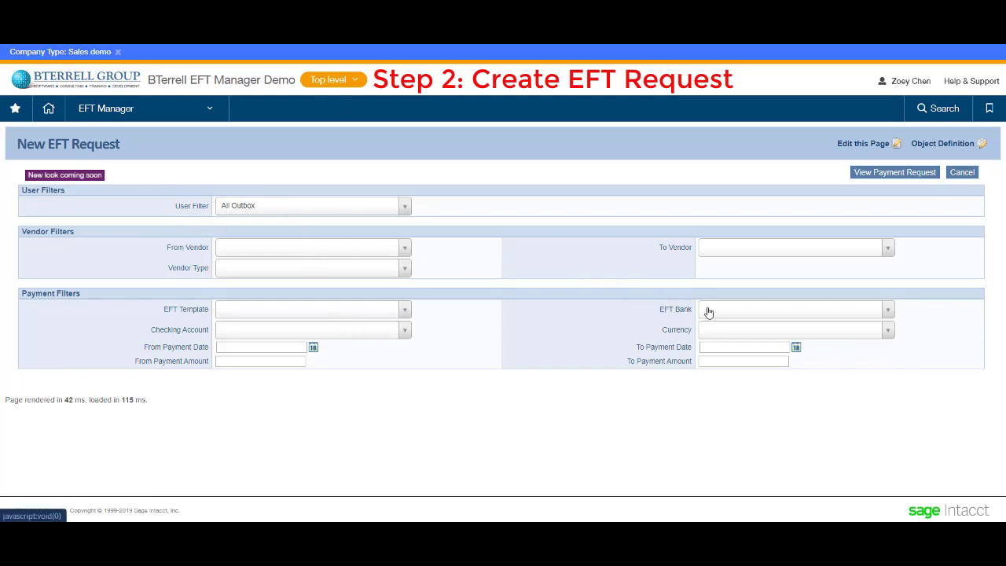
# Filter the payment requests by My Outbox and EFT bank SVB Operating, and view the matching payments.
pyautogui.click(405, 208)
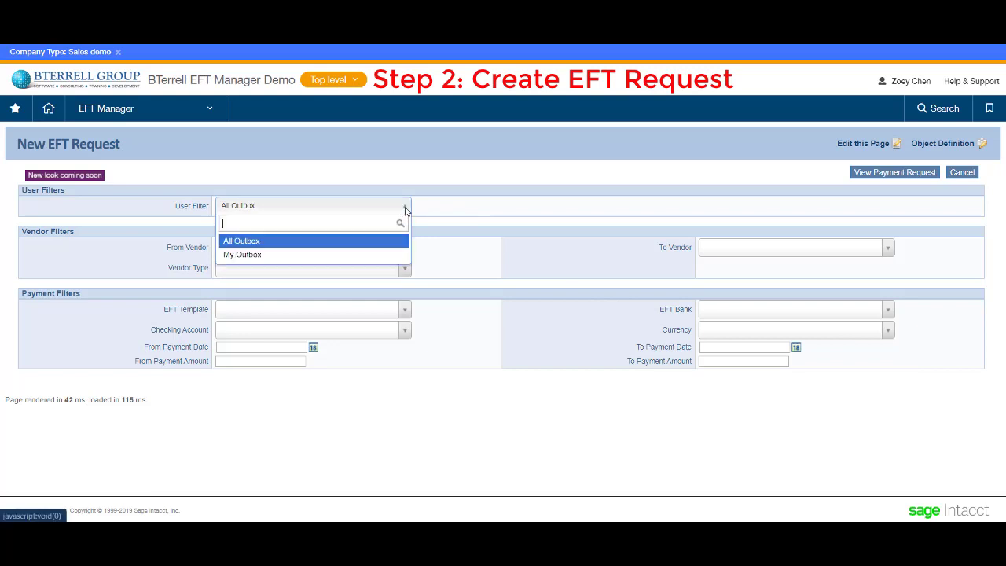
pyautogui.click(363, 254)
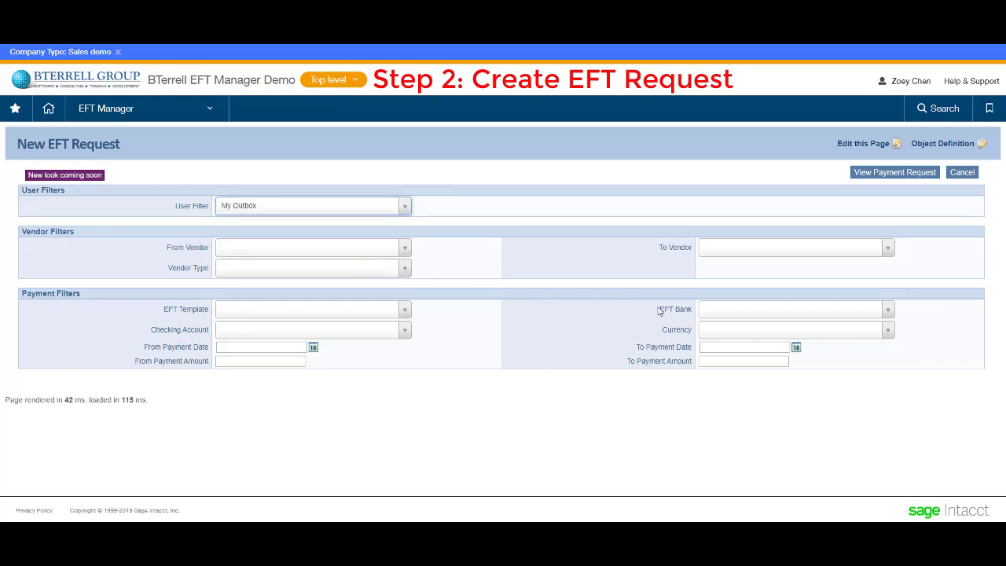
pyautogui.click(885, 311)
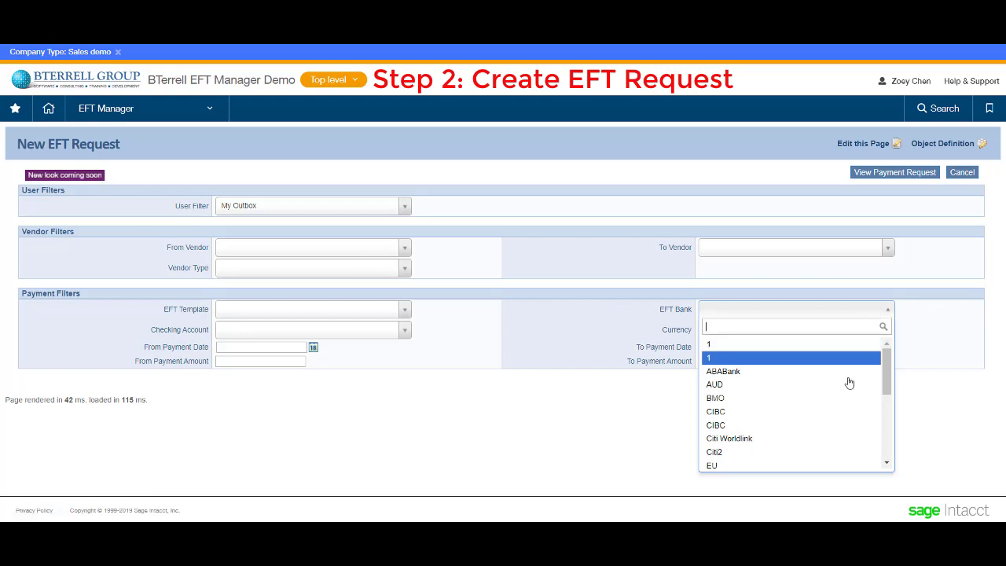
pyautogui.scroll(-3, 827, 409)
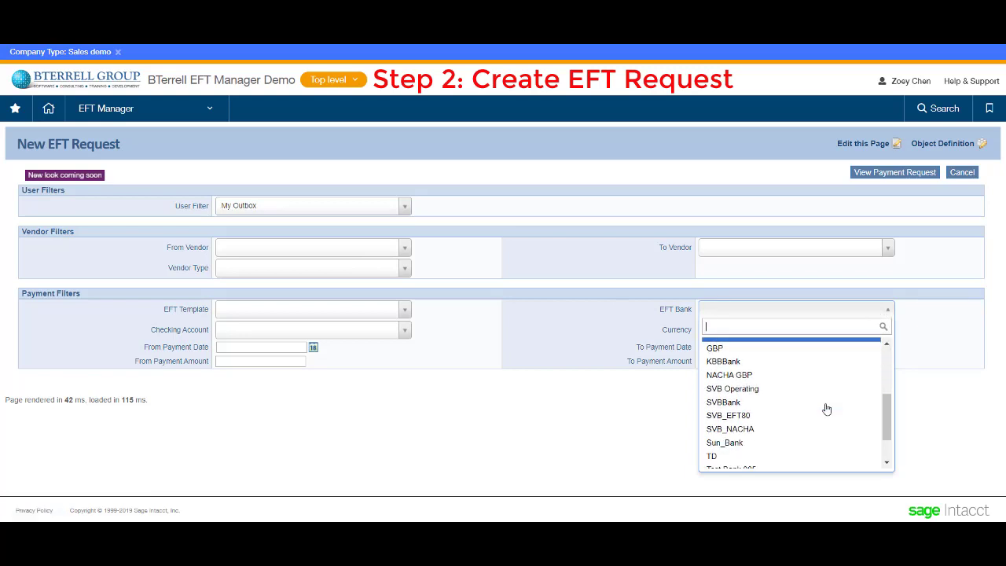
pyautogui.click(757, 393)
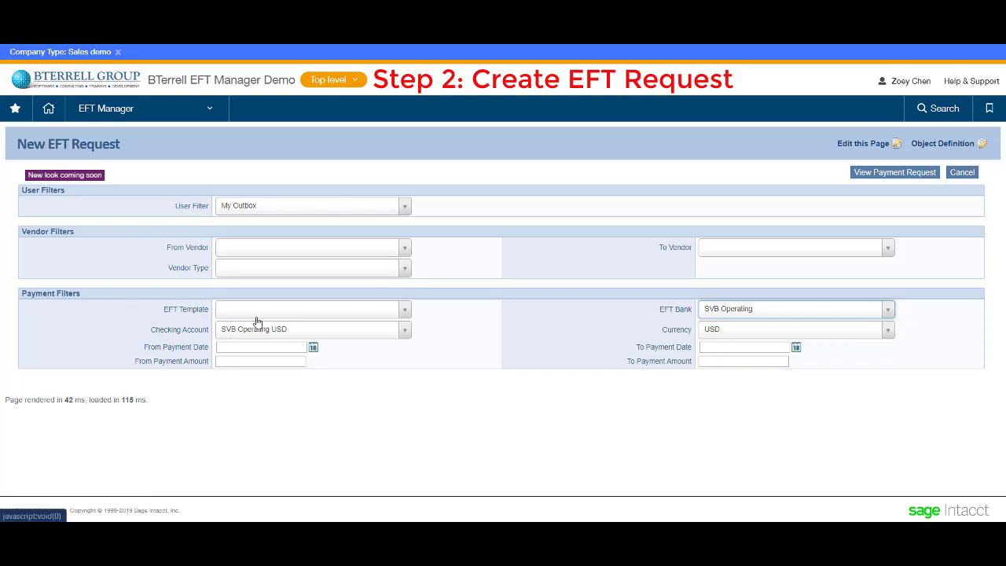
pyautogui.click(867, 174)
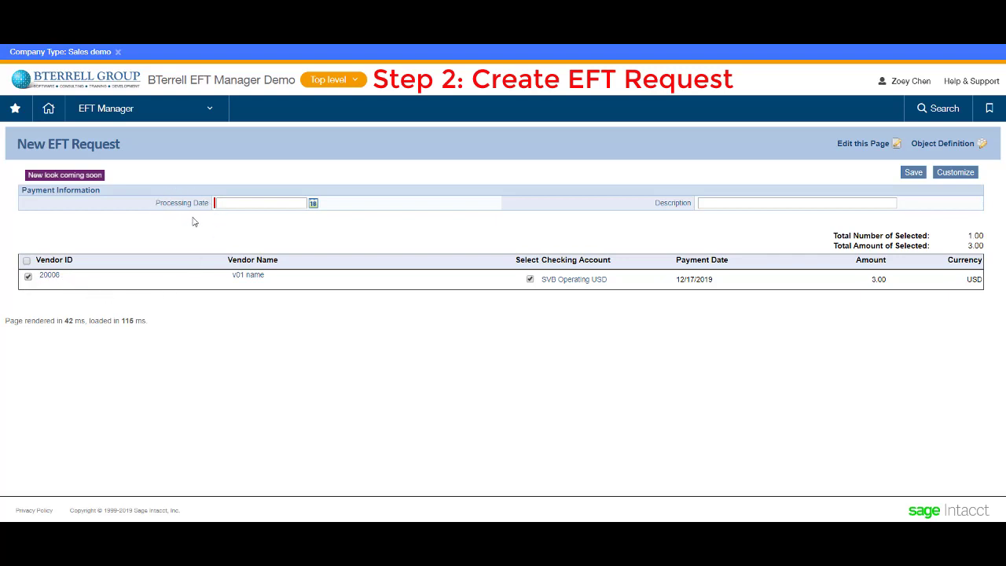
# Set the processing date to 12/18/2019 and save the EFT request.
pyautogui.click(312, 203)
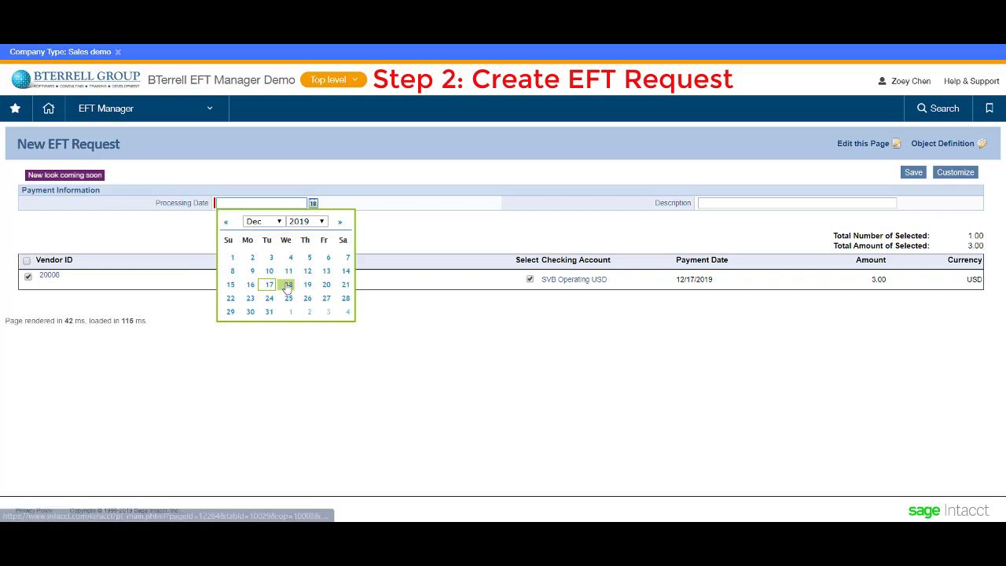
pyautogui.click(288, 286)
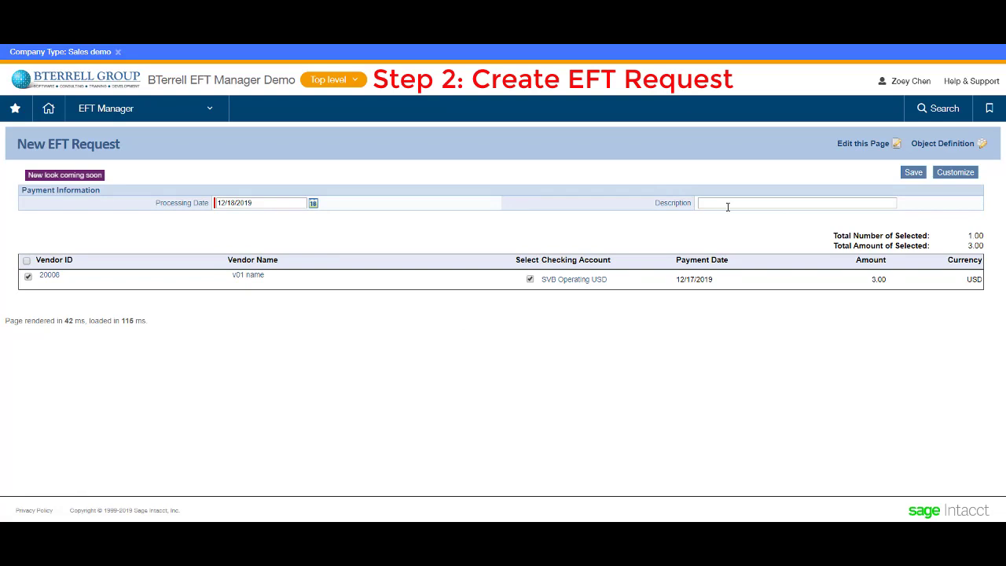
pyautogui.click(912, 172)
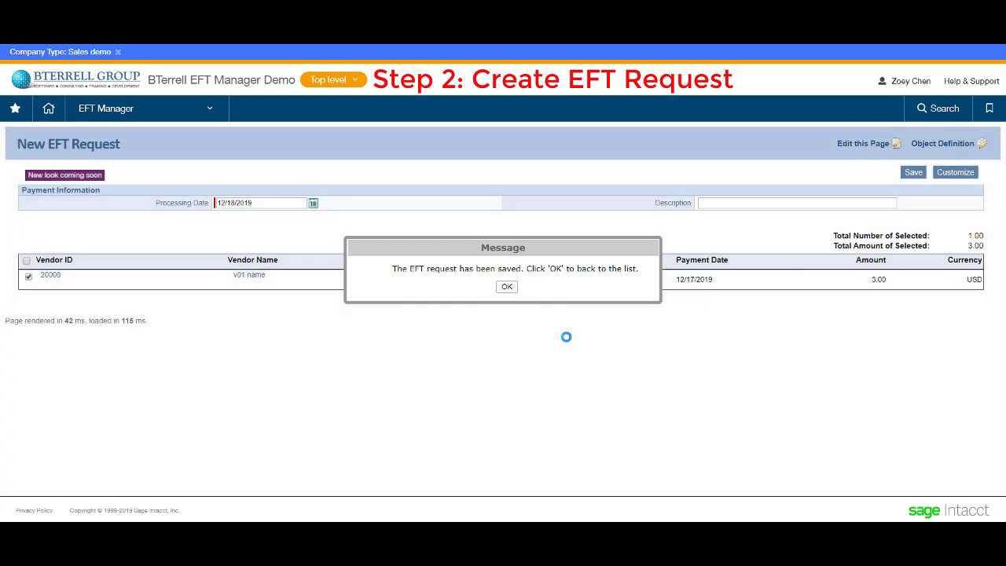
pyautogui.click(507, 287)
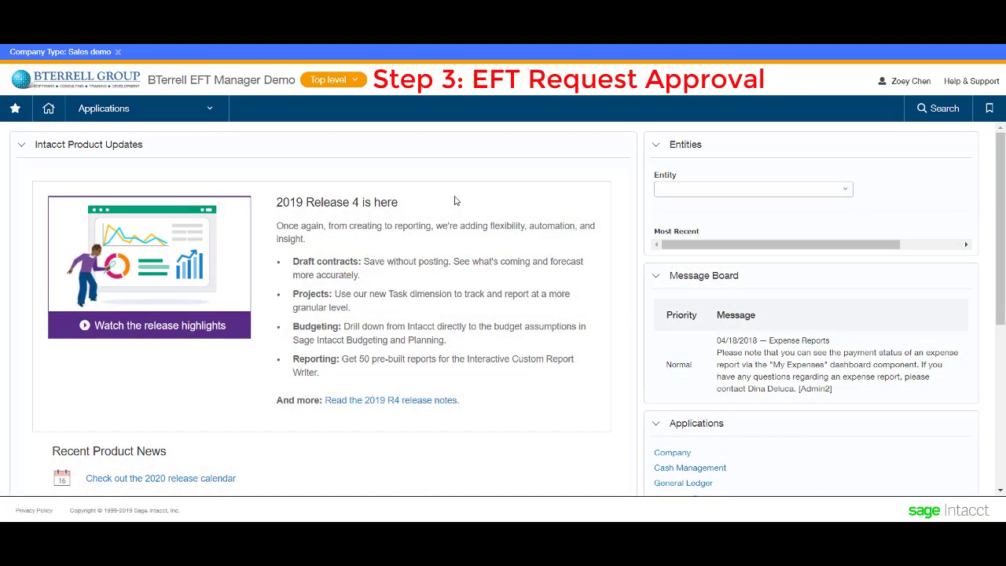
# Review and approve EFT Request 179 in EFT Manager's list of requests pending approval.
pyautogui.click(212, 112)
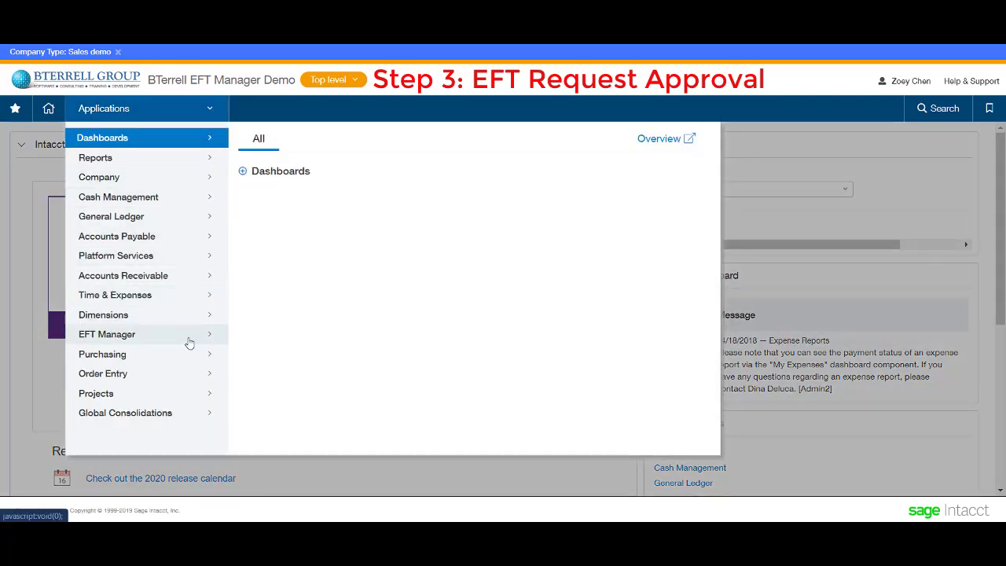
pyautogui.moveTo(189, 343)
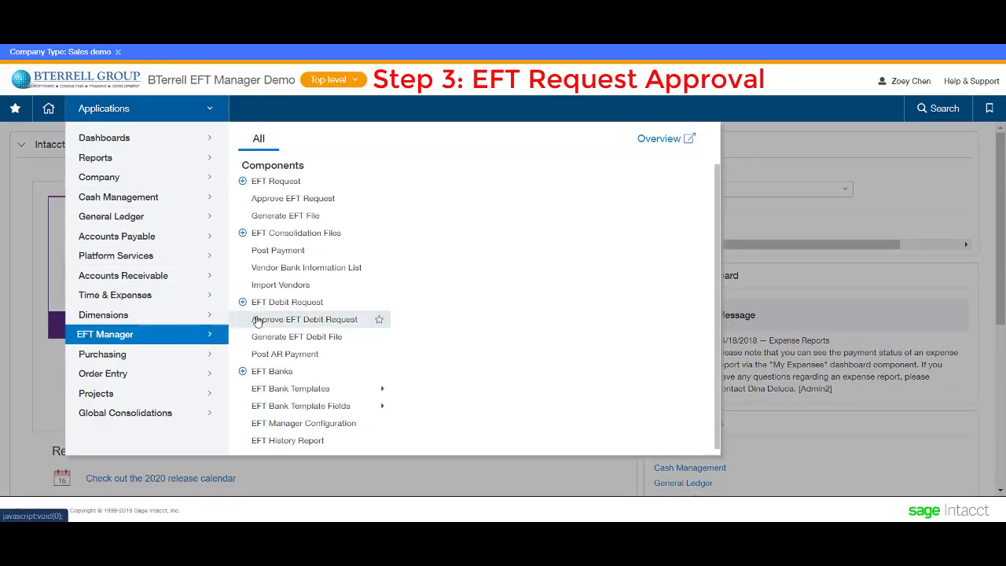
pyautogui.click(302, 202)
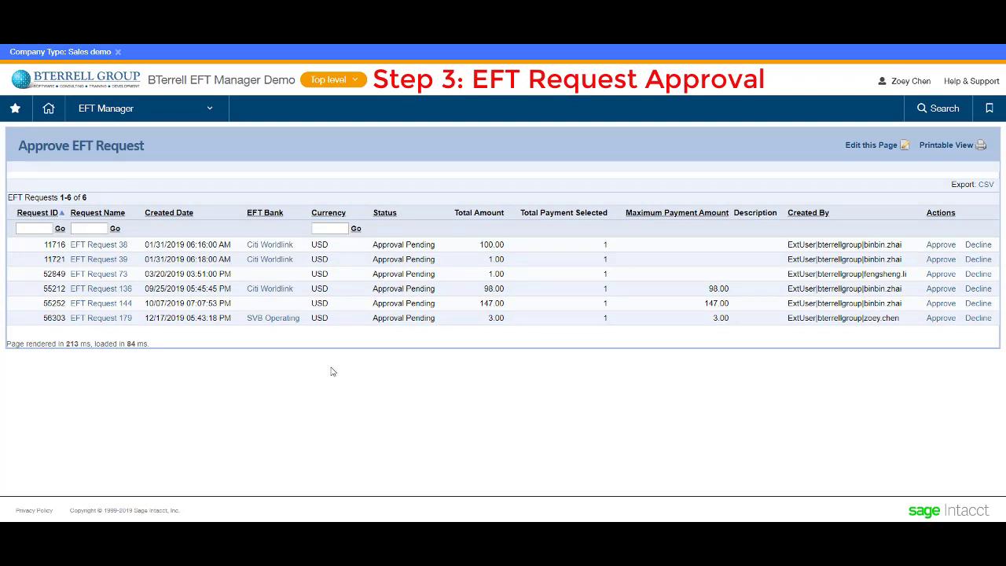
pyautogui.click(125, 321)
pyautogui.click(941, 321)
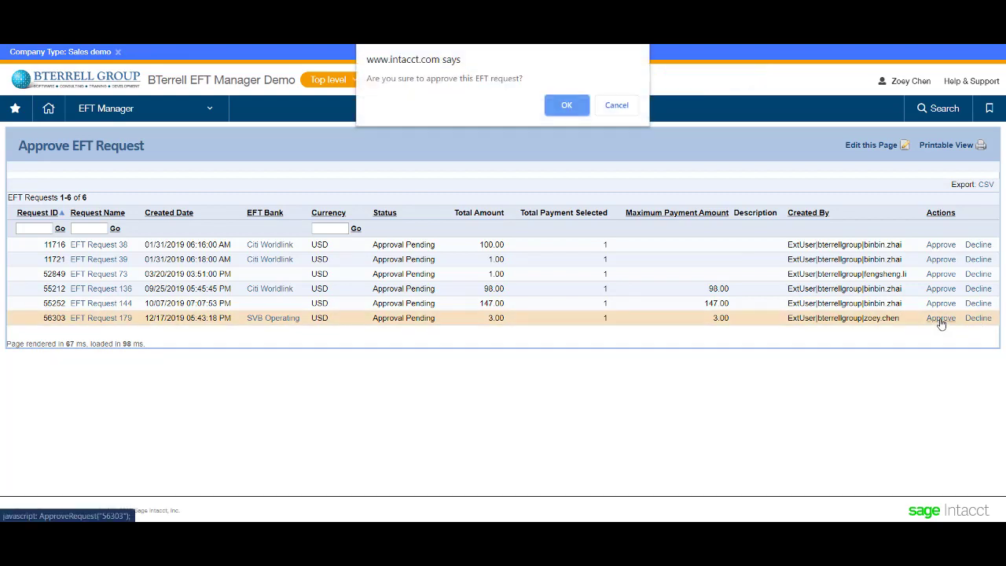
pyautogui.click(566, 106)
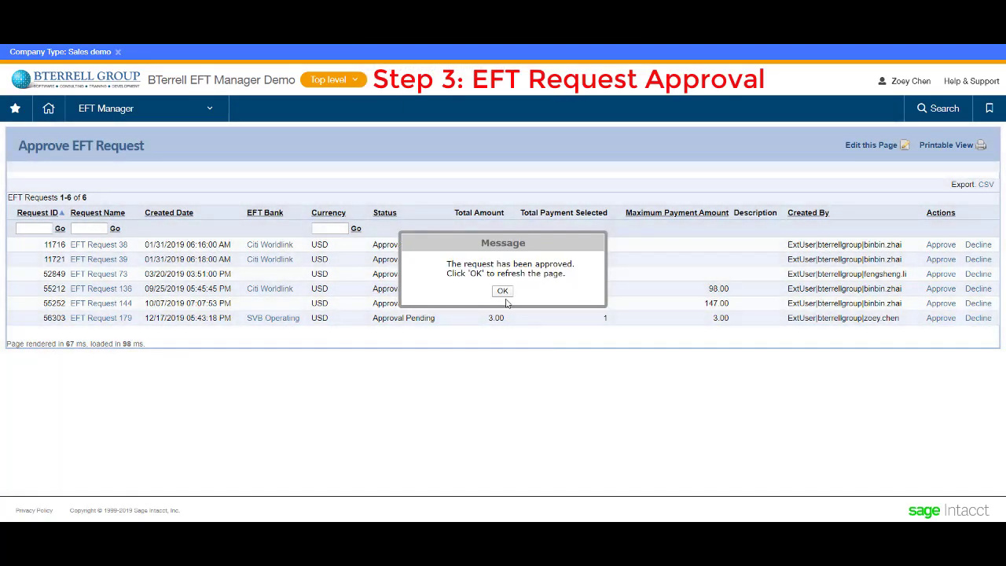
pyautogui.click(503, 292)
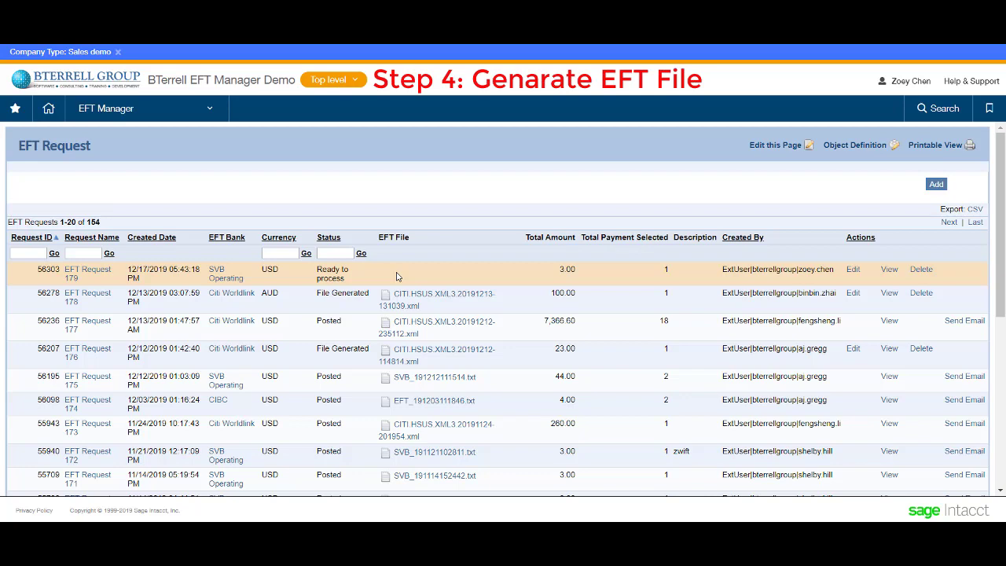
# Go to EFT Manager's list of requests ready for EFT file generation and review the details of EFT Request 179.
pyautogui.click(211, 115)
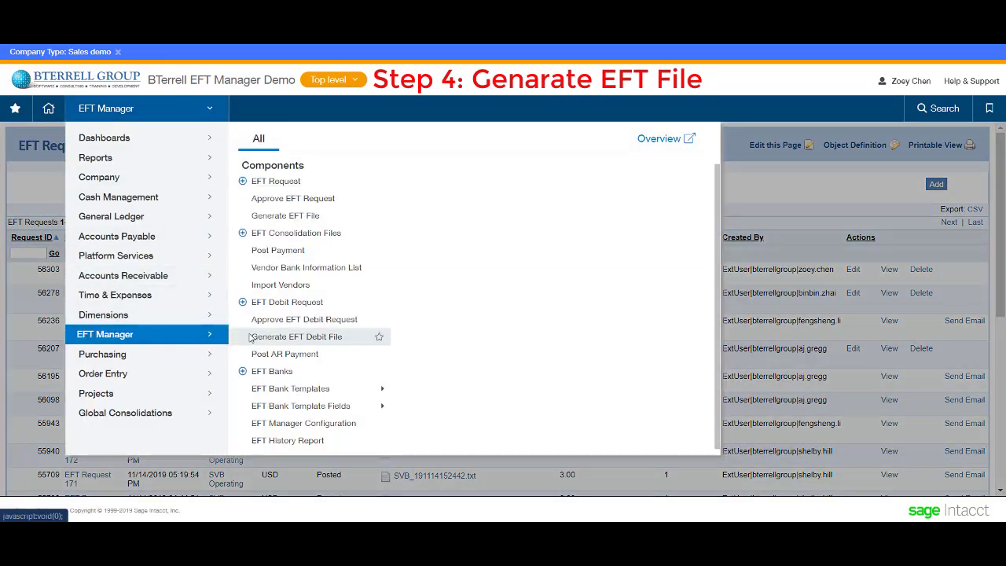
pyautogui.click(293, 219)
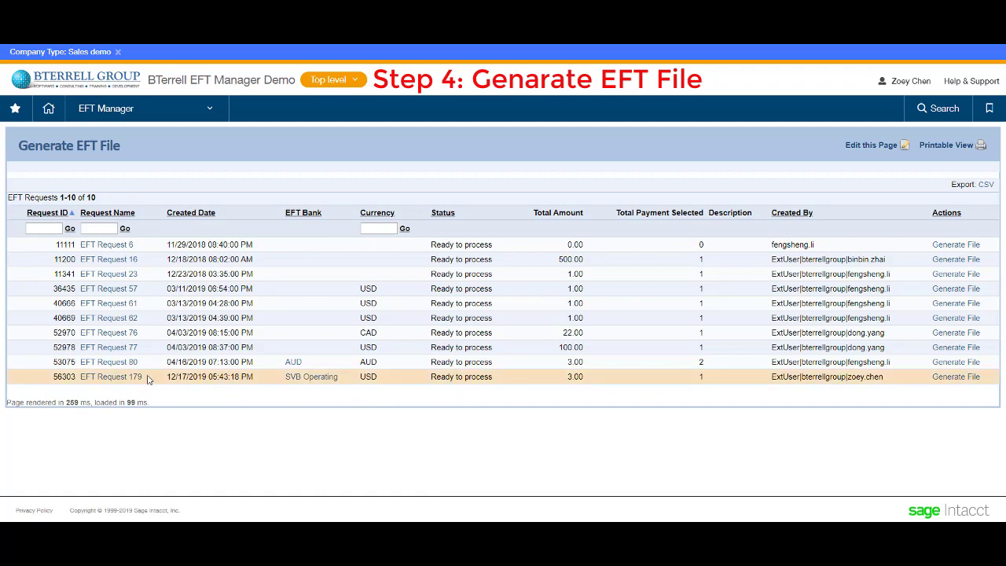
pyautogui.click(119, 378)
pyautogui.scroll(-3, 564, 403)
pyautogui.scroll(3, 564, 404)
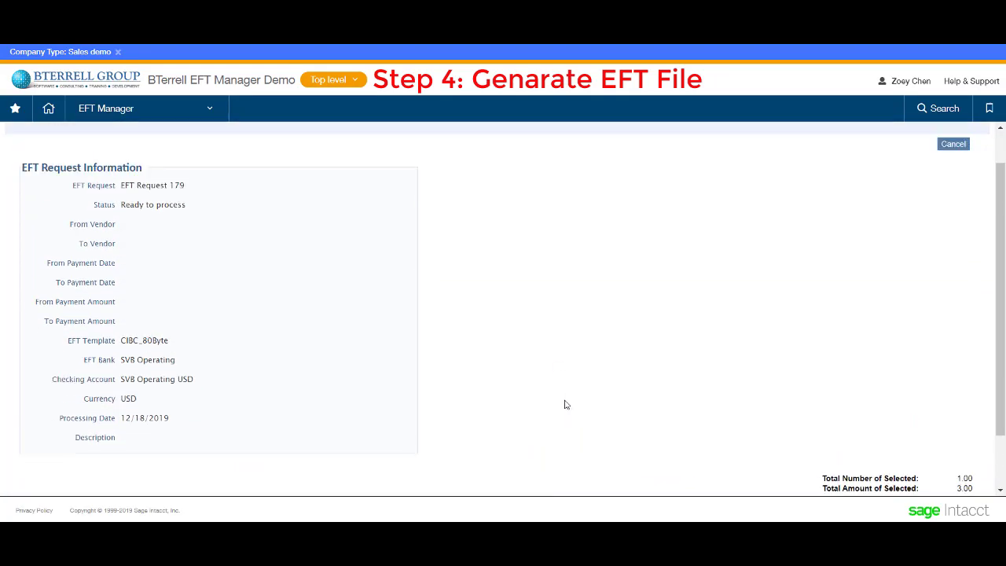
pyautogui.click(961, 185)
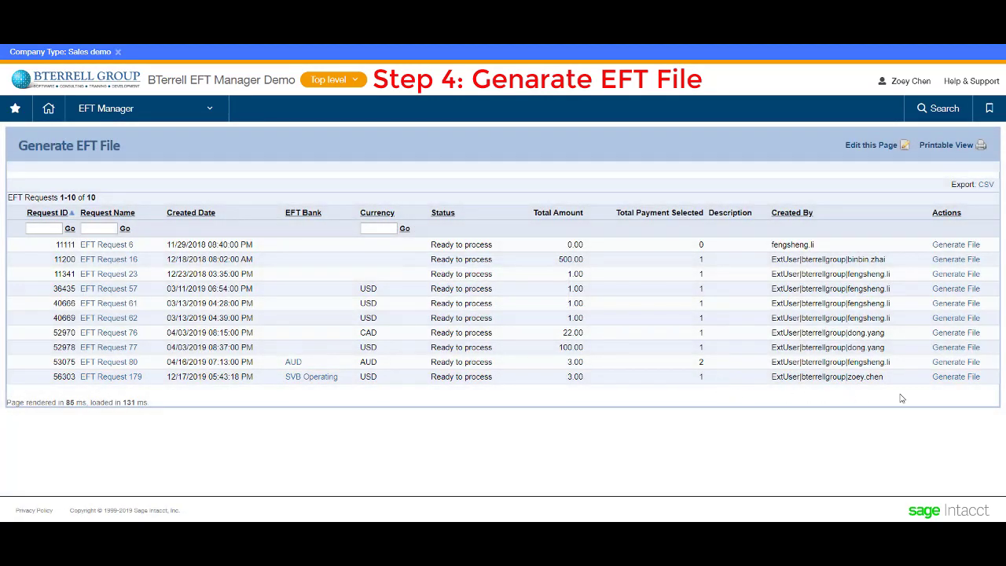
# Generate the EFT file for EFT Request 179 and continue to the EFT request list for the download.
pyautogui.click(956, 379)
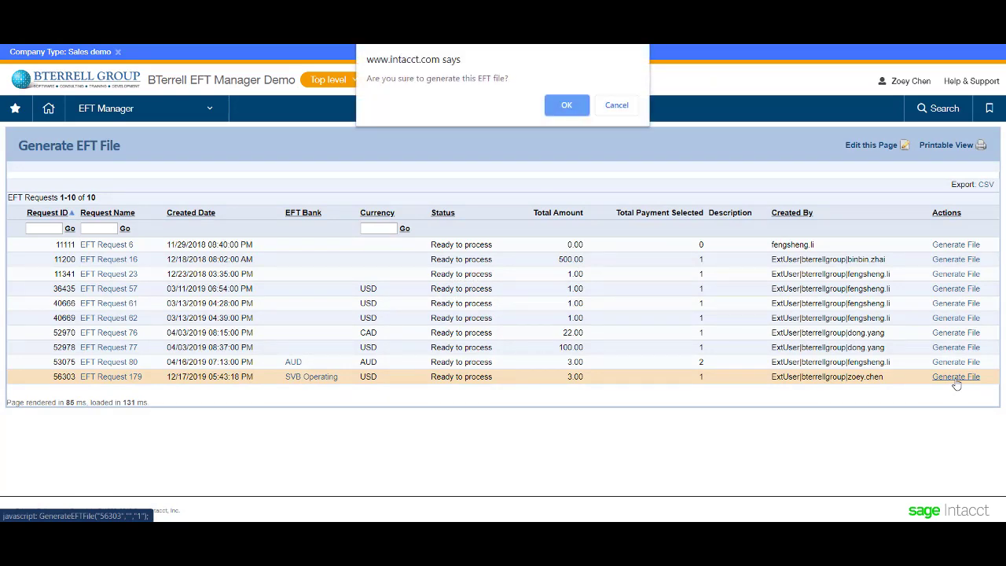
pyautogui.click(570, 107)
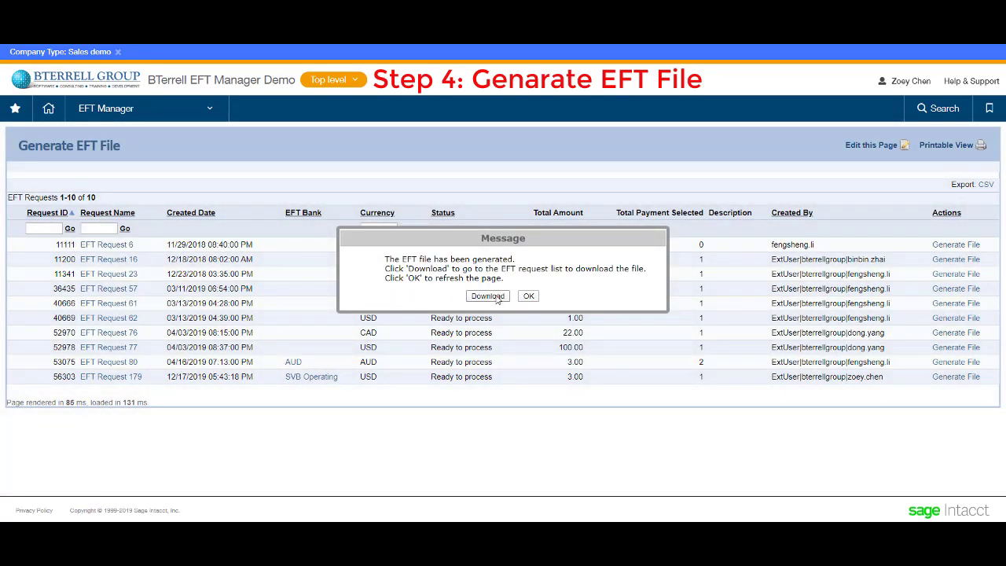
pyautogui.click(488, 296)
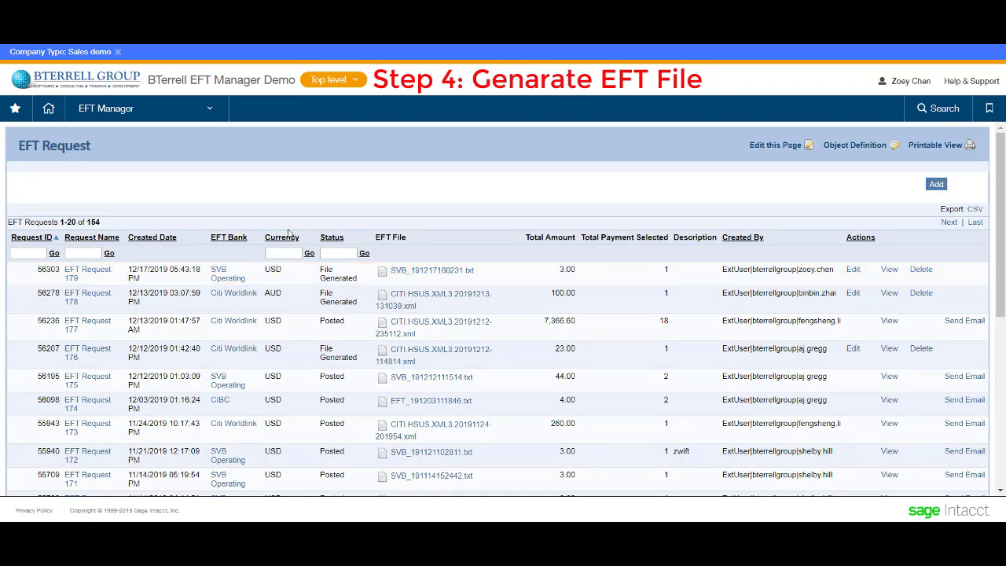
# Reload the EFT request list and download the file SVB_191217160231.txt of EFT Request 179.
pyautogui.click(216, 116)
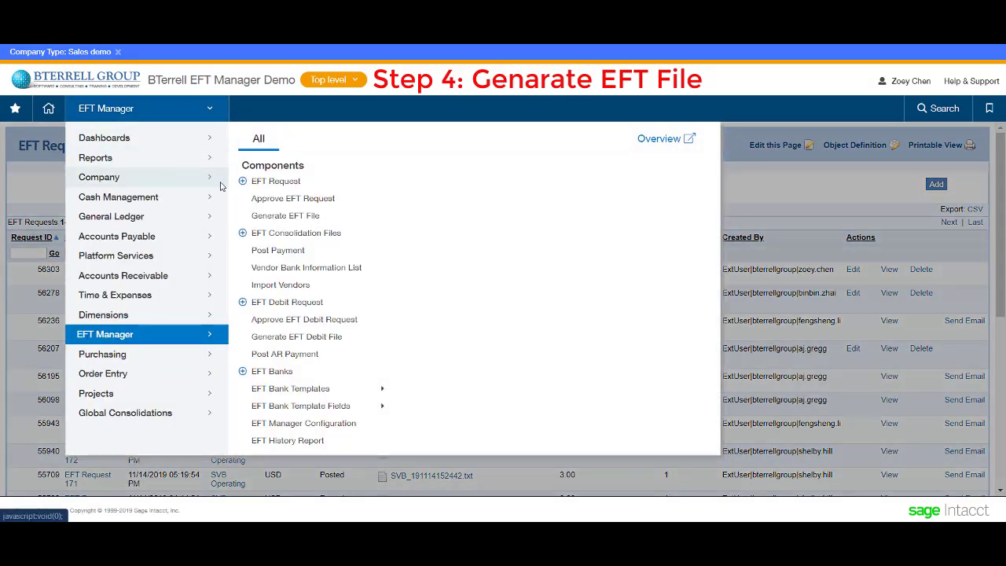
pyautogui.click(275, 187)
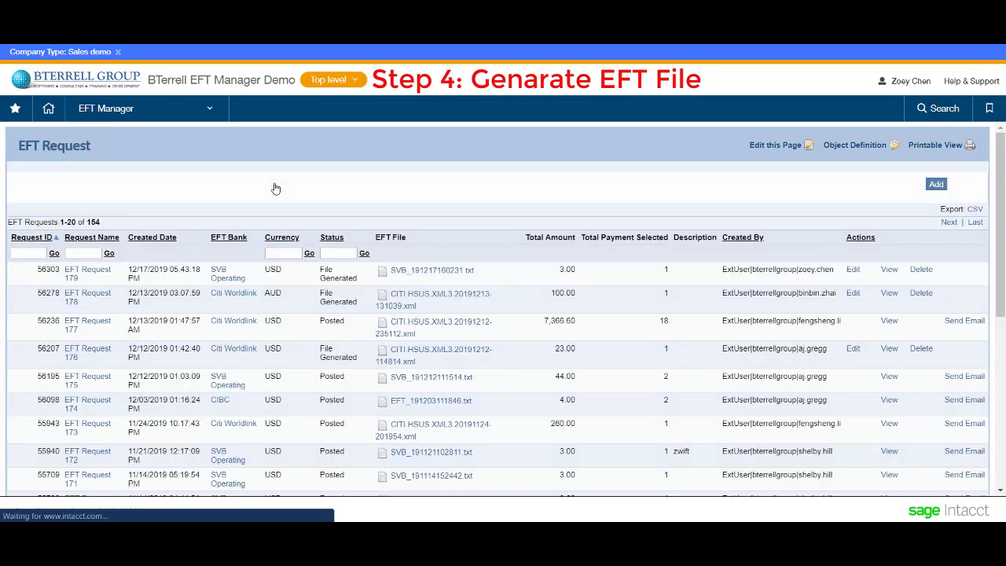
pyautogui.click(444, 273)
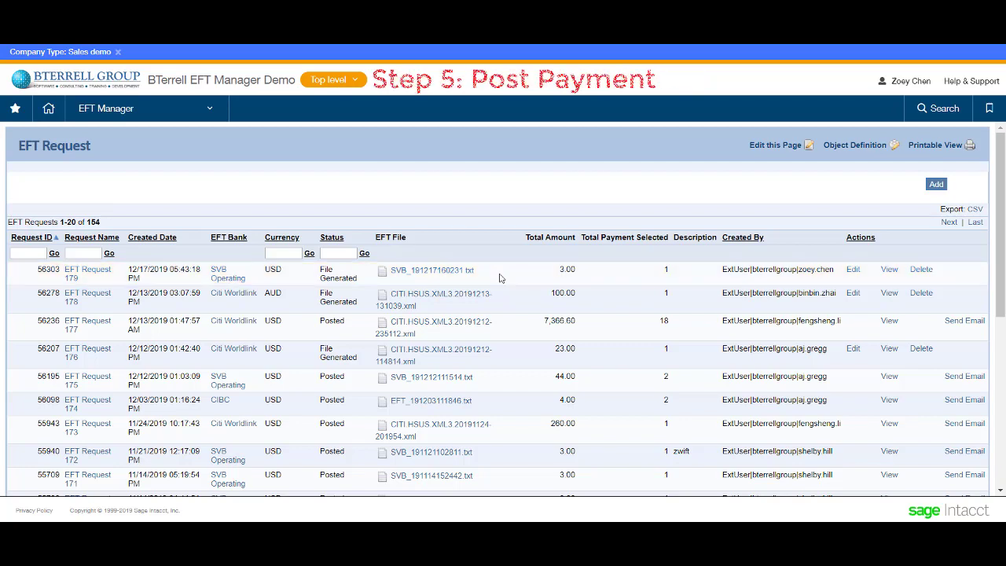
# Post the payment for EFT Request 179 from the last page of the Post Payment list, and return to the EFT request list.
pyautogui.click(208, 110)
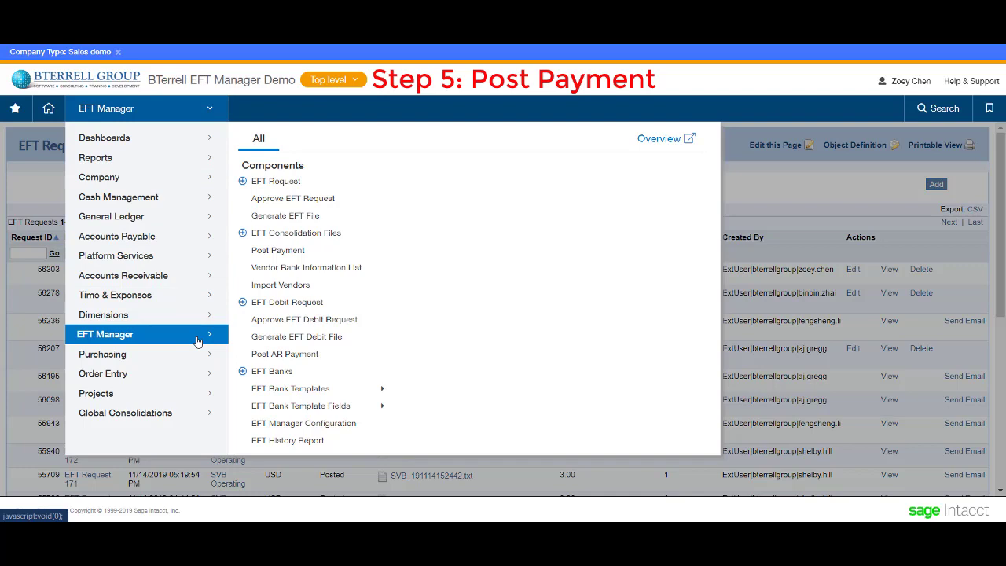
pyautogui.click(285, 251)
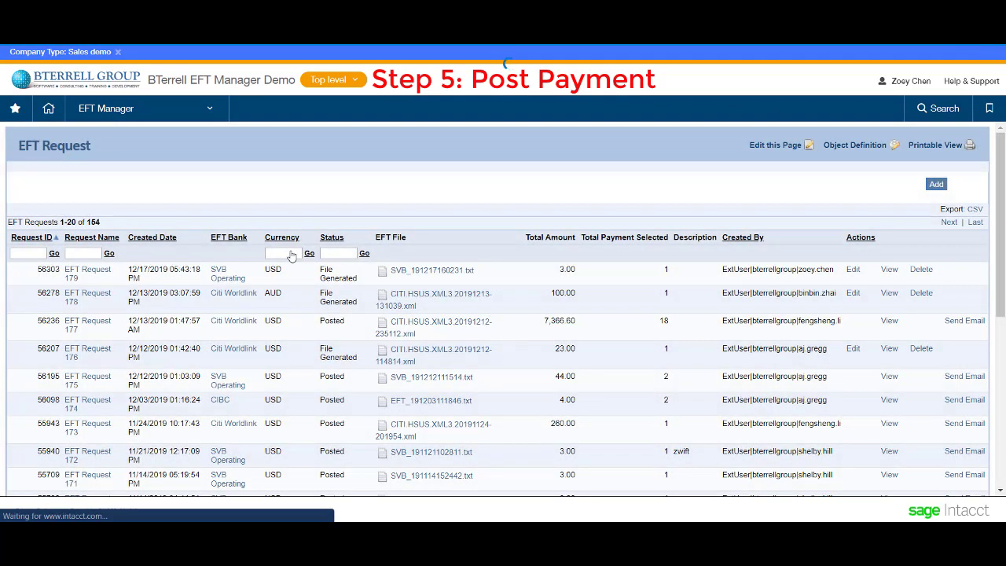
pyautogui.click(950, 201)
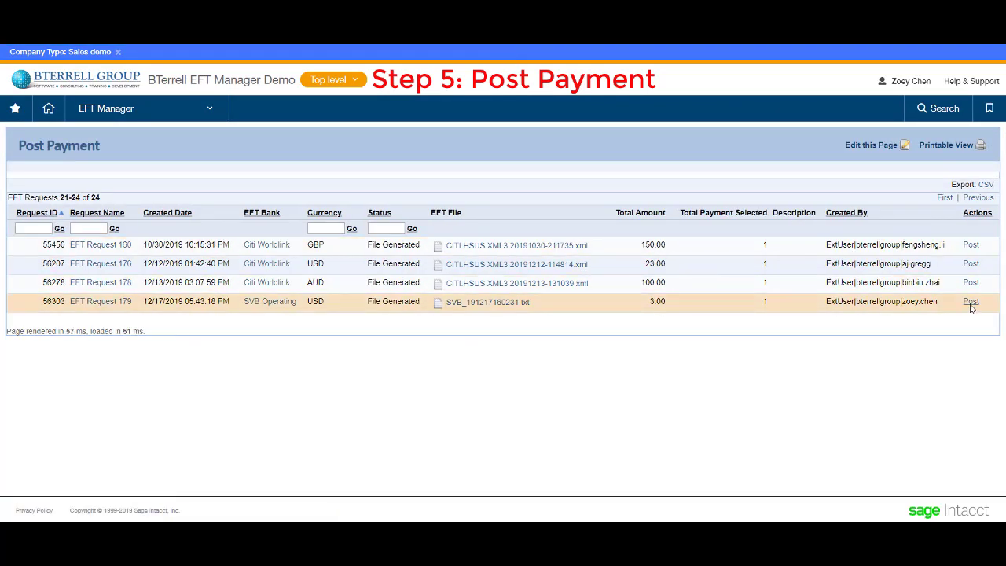
pyautogui.click(971, 302)
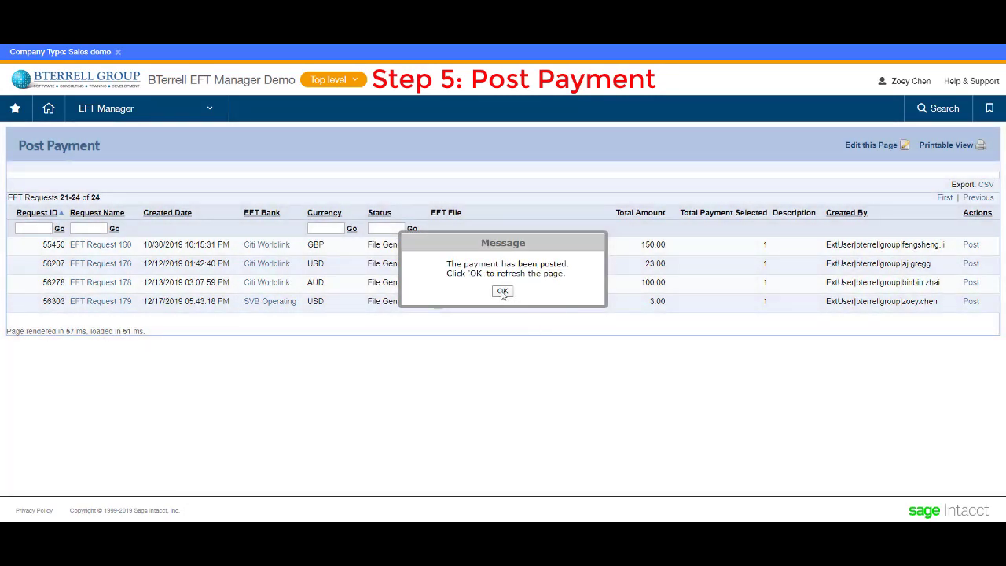
pyautogui.click(503, 293)
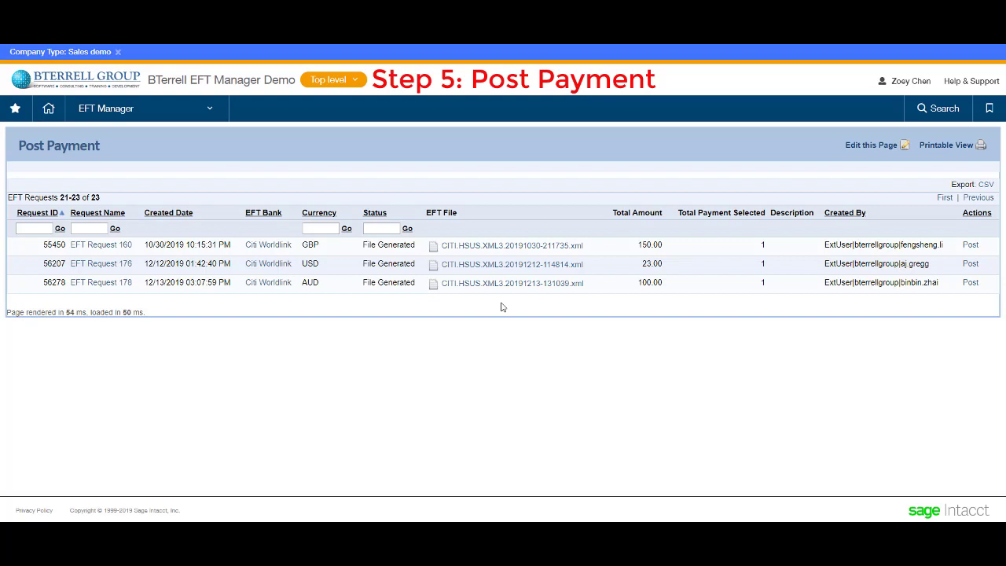
pyautogui.click(213, 107)
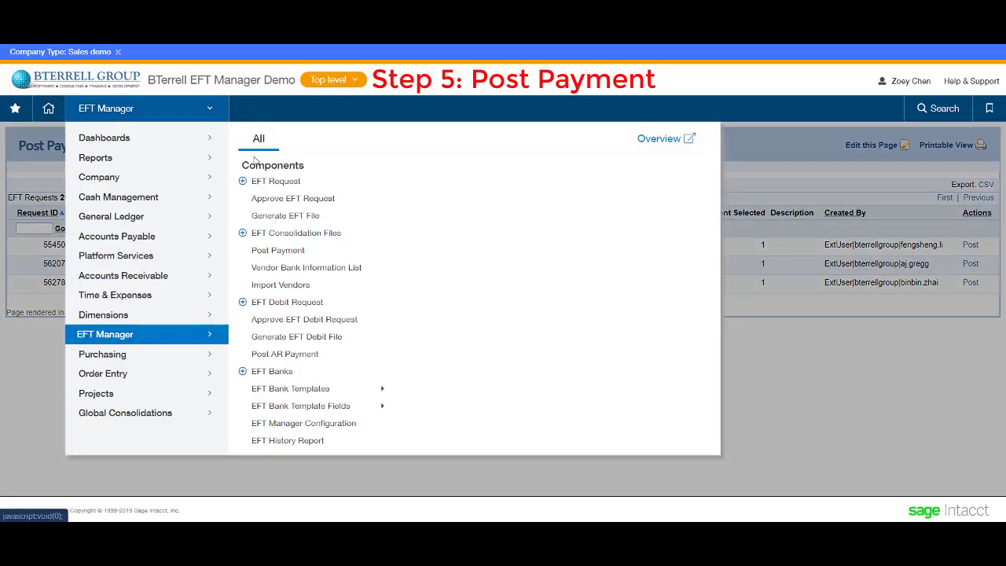
pyautogui.click(266, 181)
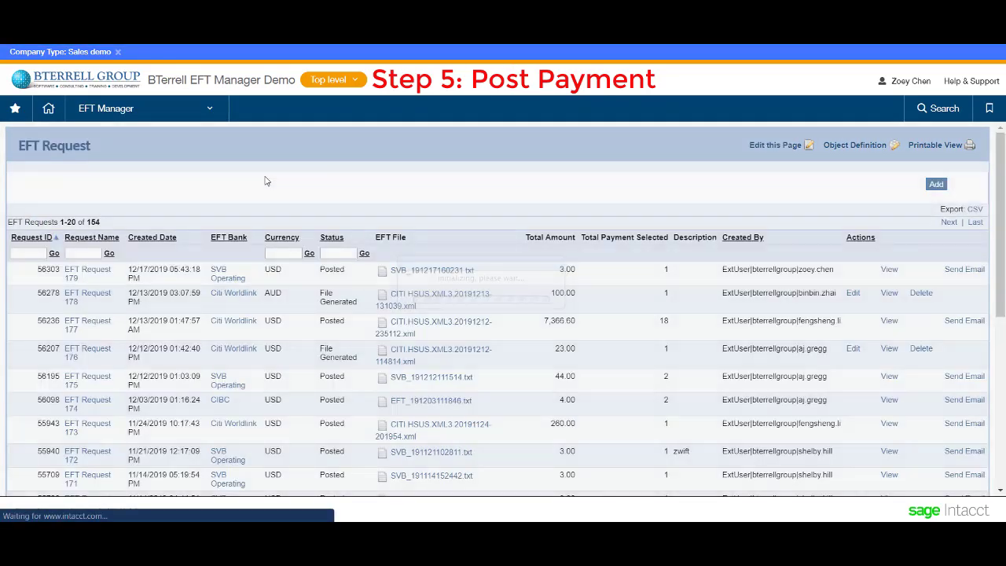